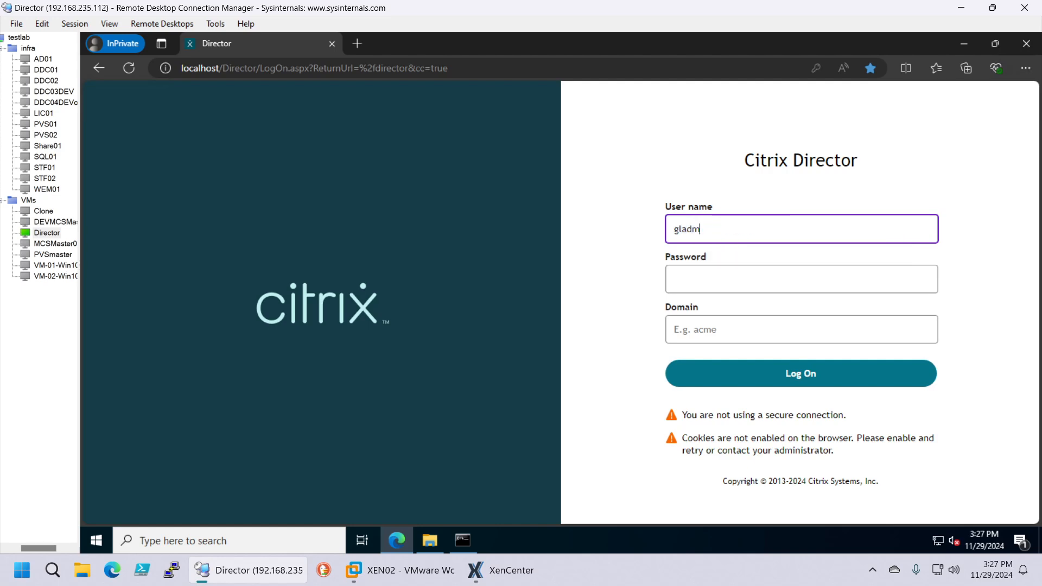
# Log on to Director with the account password and the domain testlab.com
pyautogui.press('Tab')
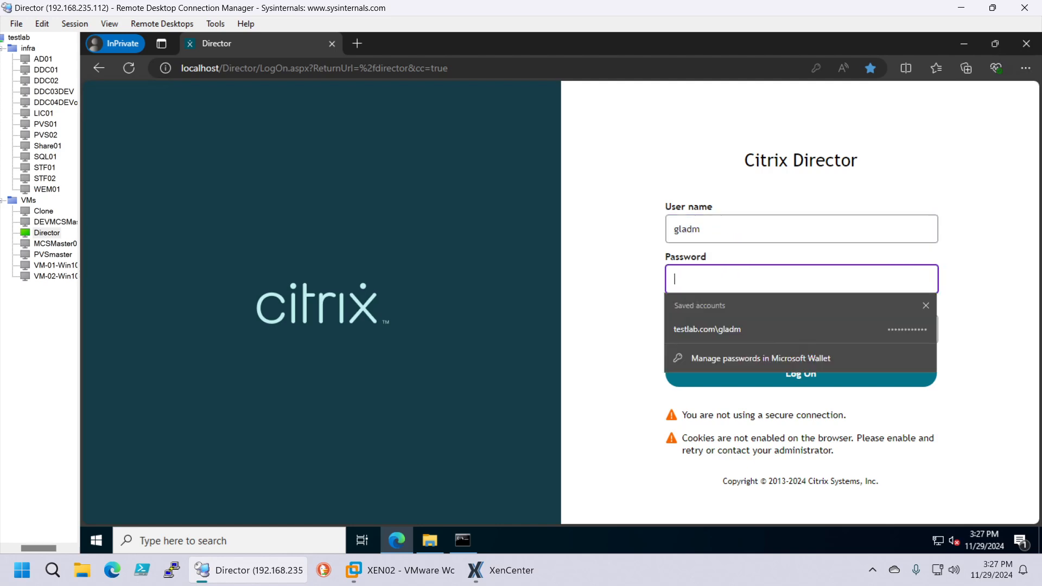
pyautogui.write('************')
pyautogui.press('Tab')
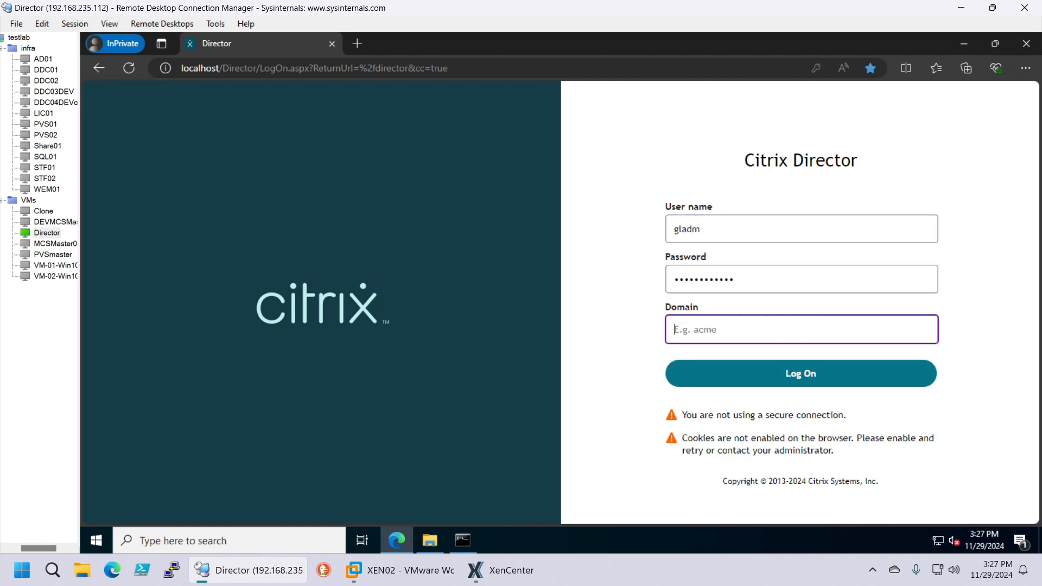
pyautogui.write('testlab.com')
pyautogui.click(821, 375)
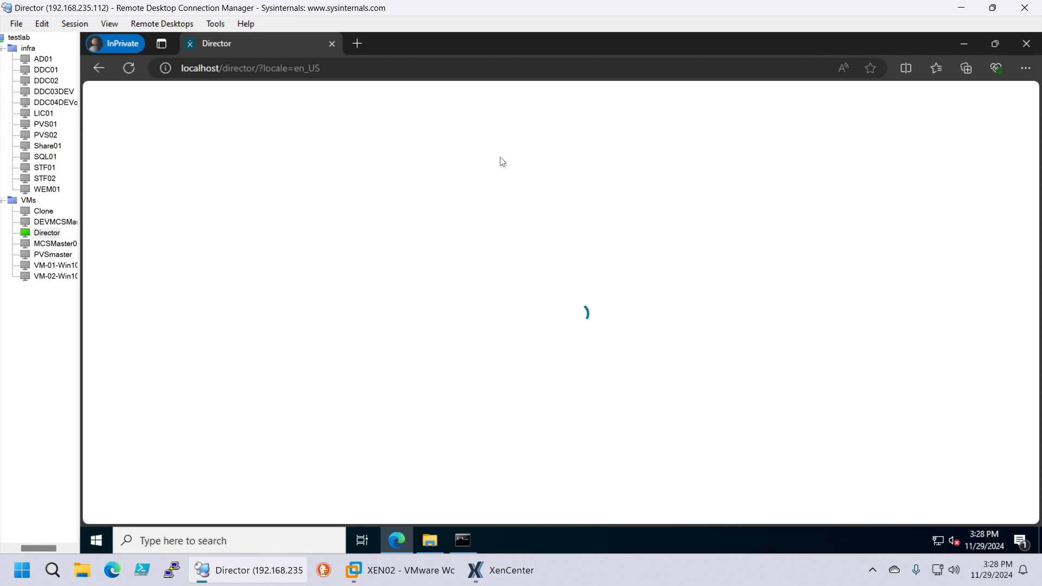
# Open the TestLab site, then log off and confirm the Domain field is empty
pyautogui.click(359, 328)
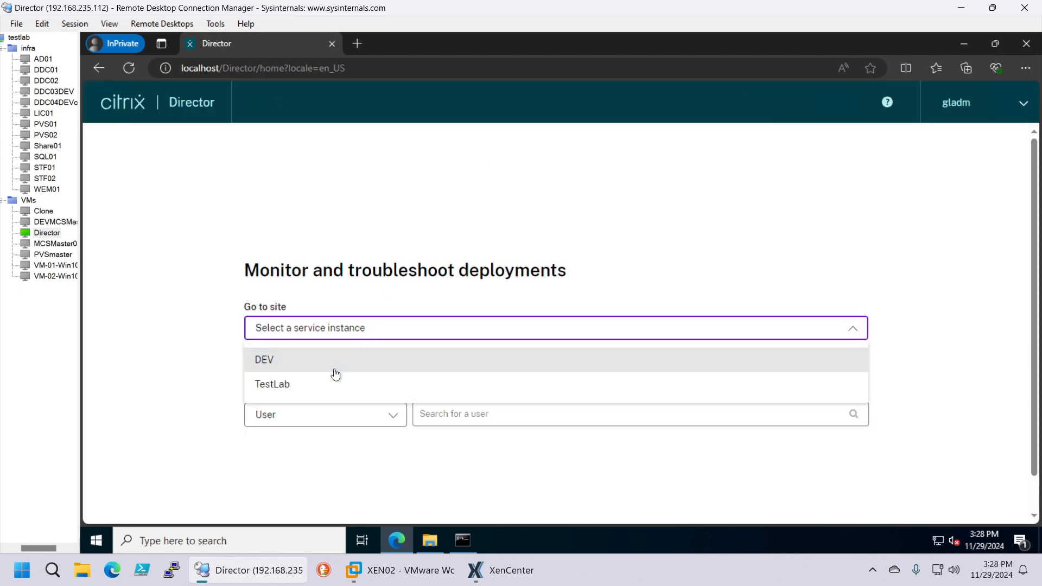
pyautogui.click(325, 383)
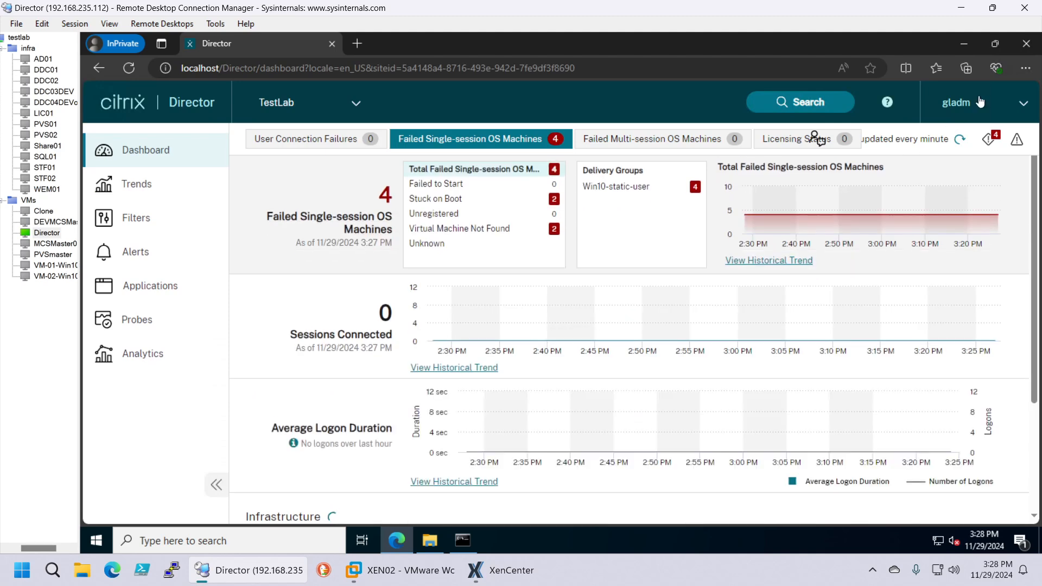
pyautogui.click(1020, 105)
pyautogui.click(929, 166)
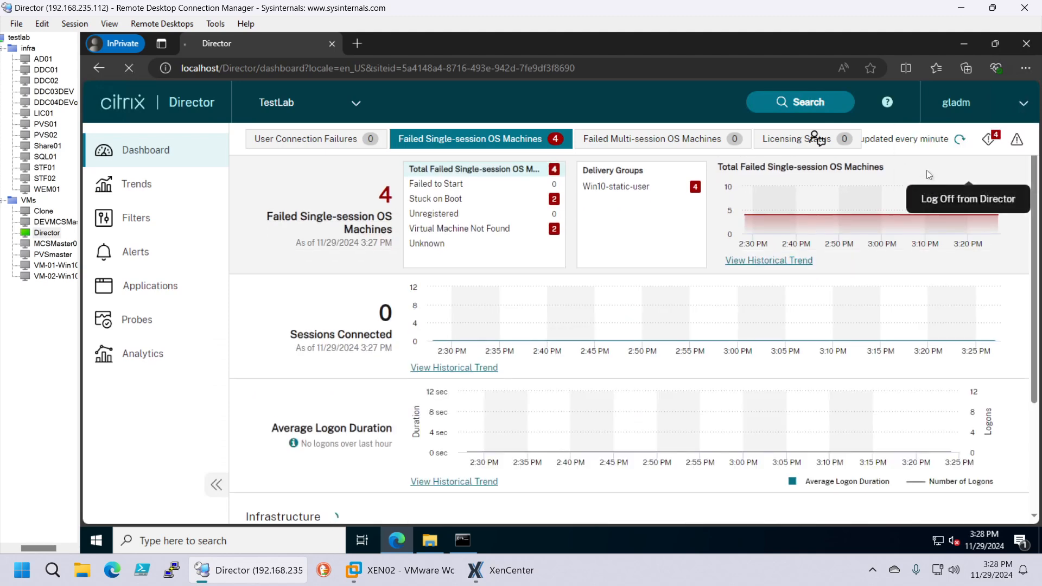
pyautogui.click(704, 346)
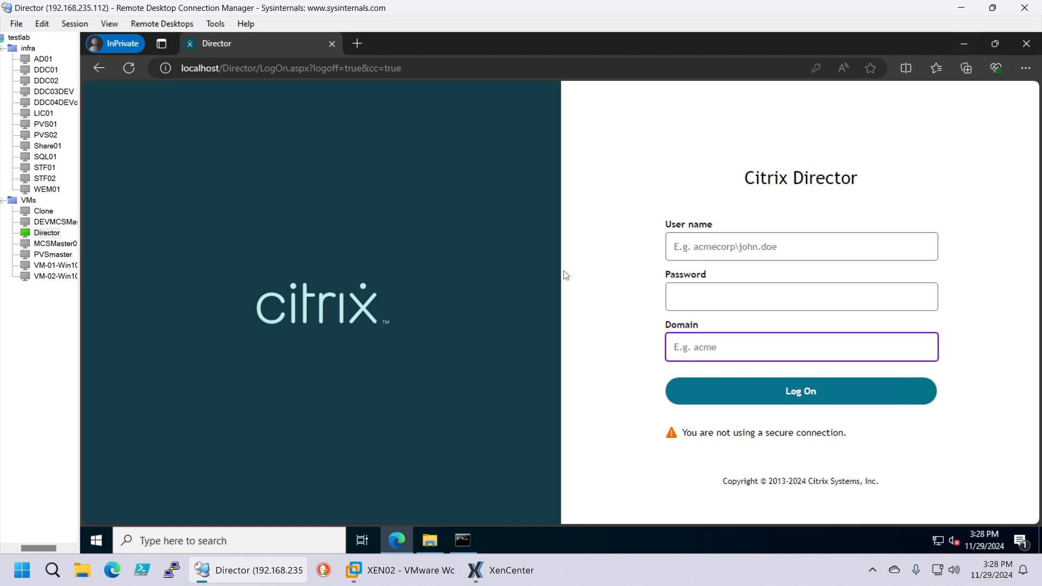
# Check the C:\inetpub\wwwroot\Director folder, then minimize Explorer and the browser to show the desktop
pyautogui.click(429, 539)
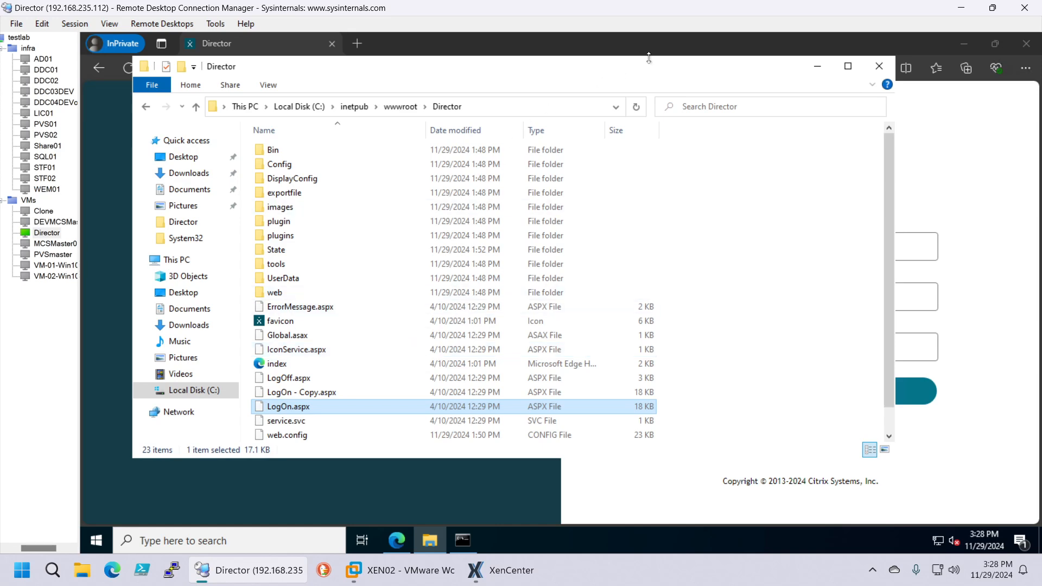
pyautogui.click(808, 67)
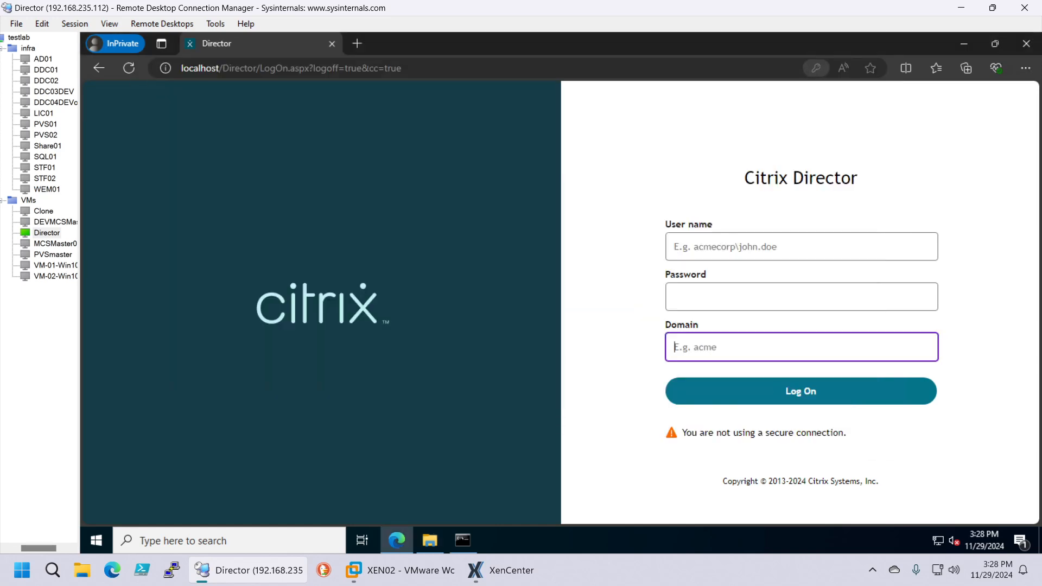
pyautogui.click(960, 44)
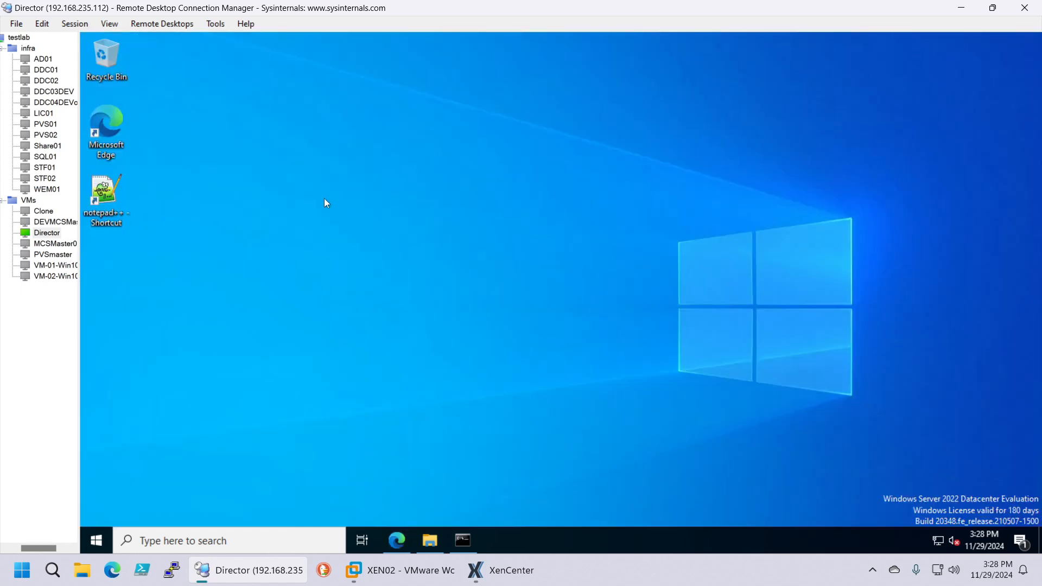
# Launch Notepad++ as administrator from its desktop shortcut
pyautogui.rightClick(105, 205)
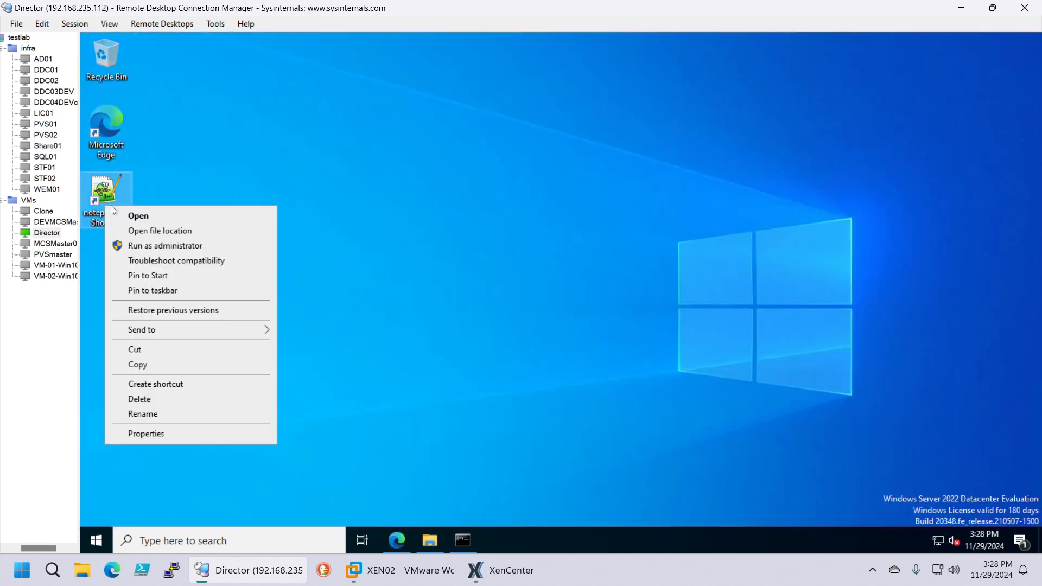
pyautogui.click(166, 248)
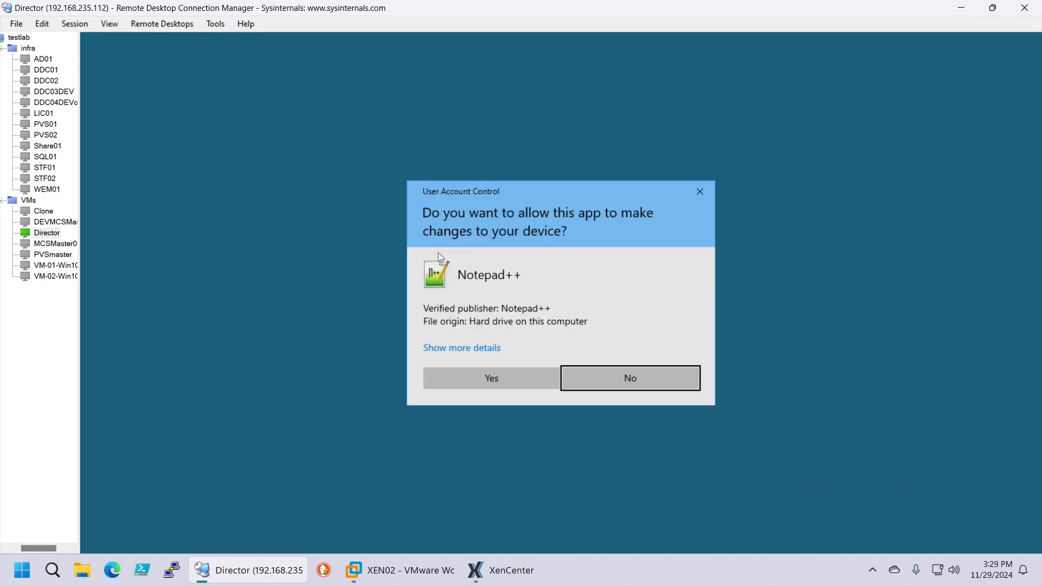
pyautogui.click(492, 380)
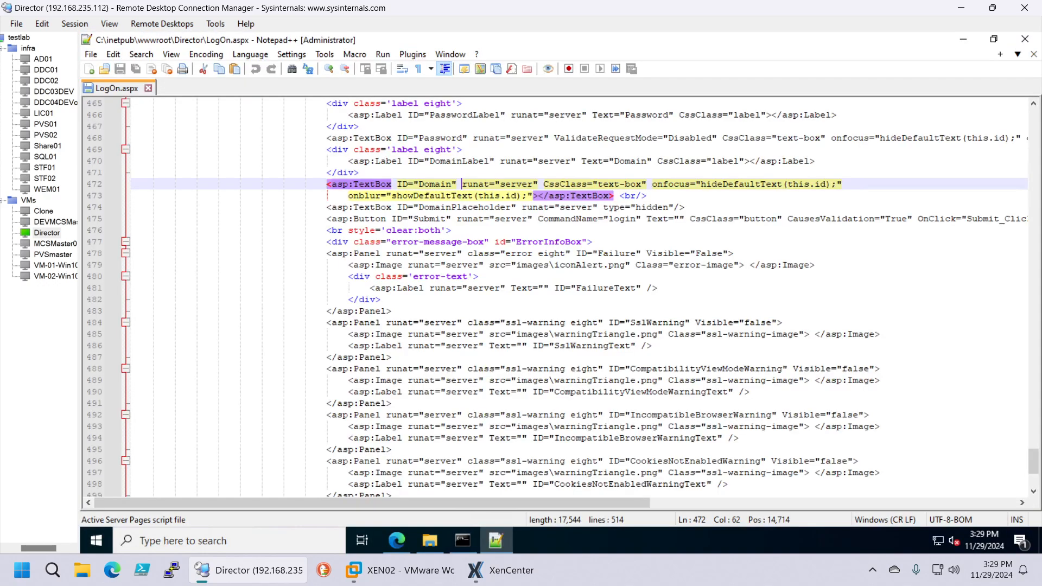
# Go to the Domain TextBox tag on line 472, placing the cursor after ID="Domain"
pyautogui.scroll(3, 559, 299)
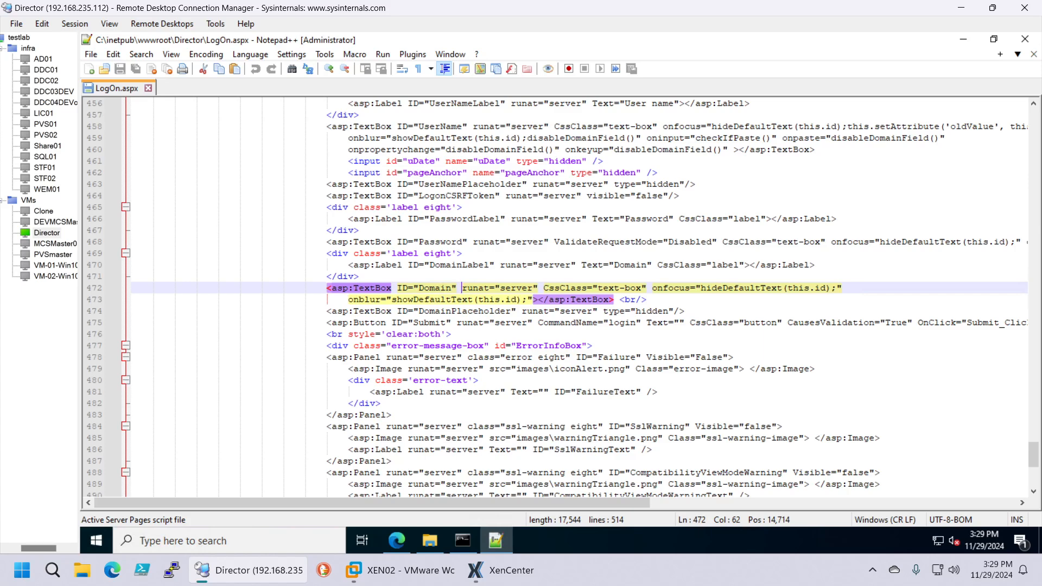
pyautogui.click(329, 287)
pyautogui.moveTo(458, 287); pyautogui.dragTo(326, 287)
pyautogui.click(467, 287)
pyautogui.scroll(4, 559, 299)
pyautogui.scroll(-5, 559, 299)
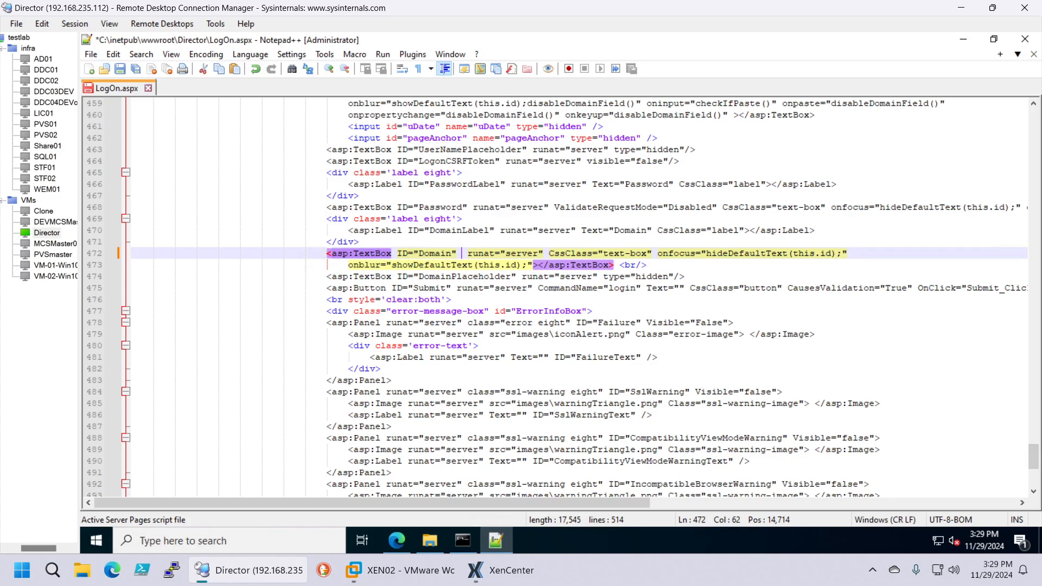
# Add Text="testlab.com" after ID="Domain" on line 472 and save LogOn.aspx
pyautogui.write('Test')
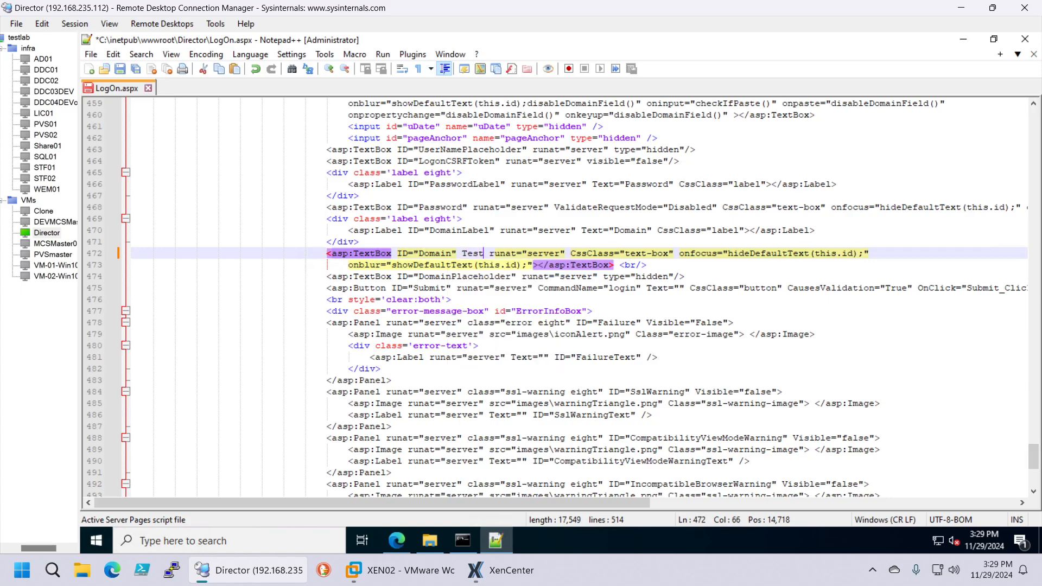
pyautogui.press('BackSpace')
pyautogui.press('BackSpace')
pyautogui.write('xt')
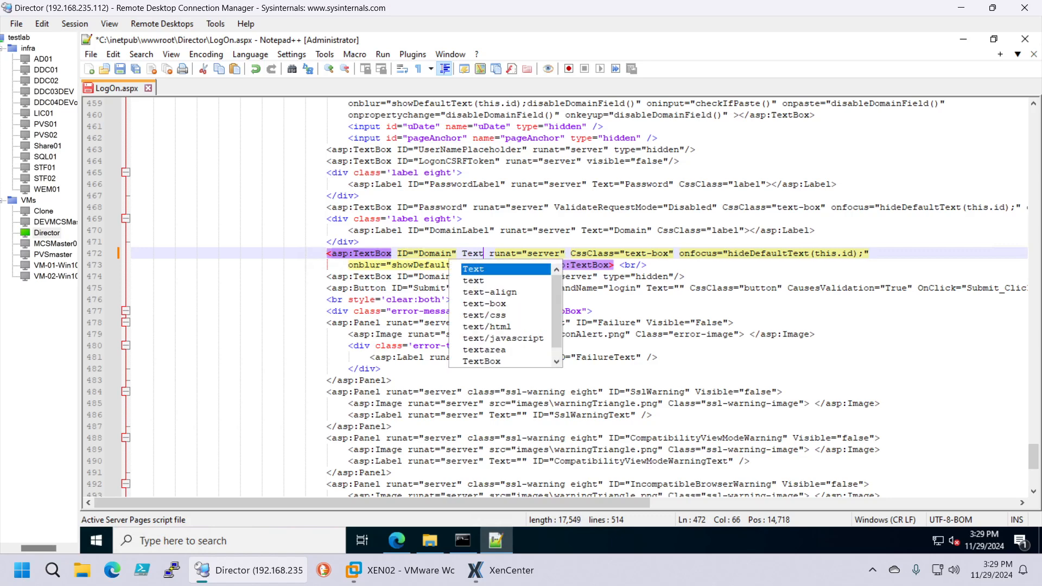
pyautogui.write('=')
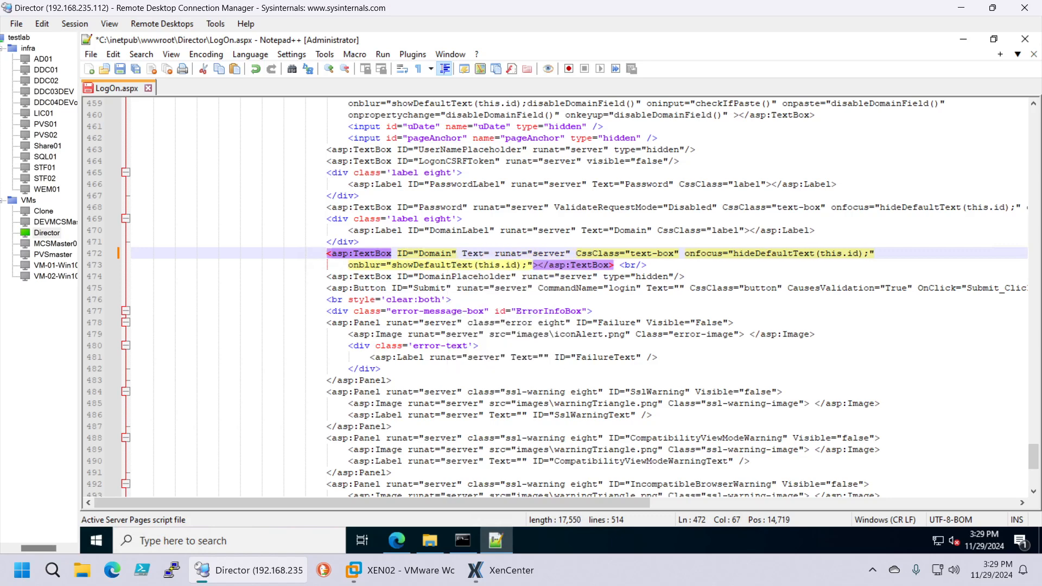
pyautogui.write('"')
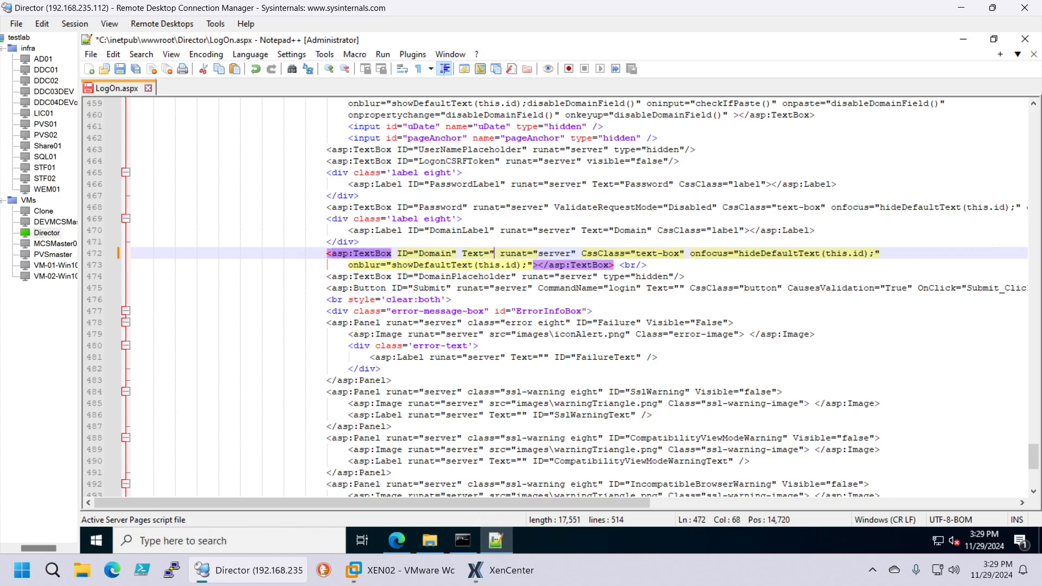
pyautogui.write('tes')
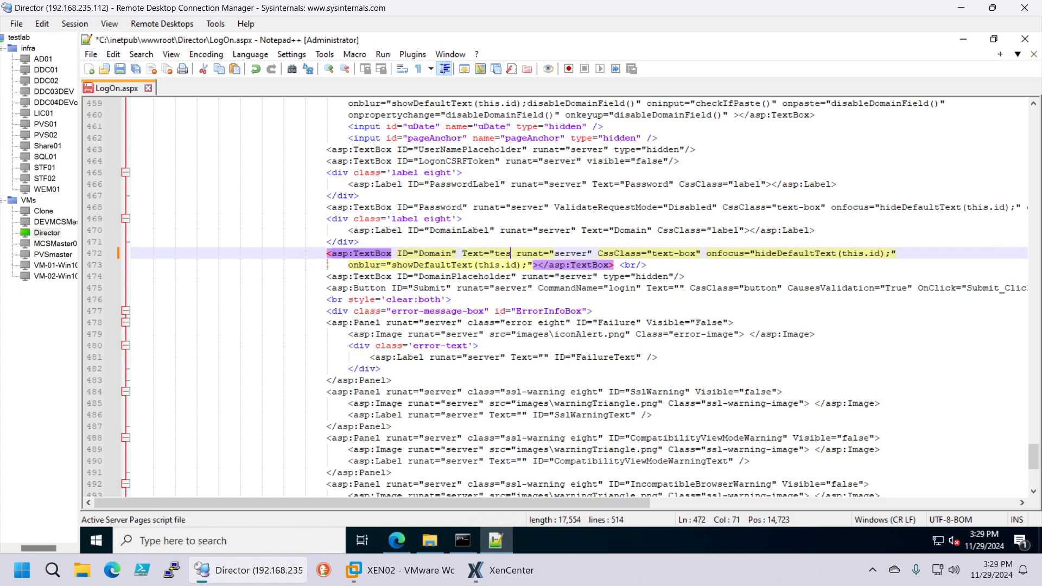
pyautogui.write('tlab')
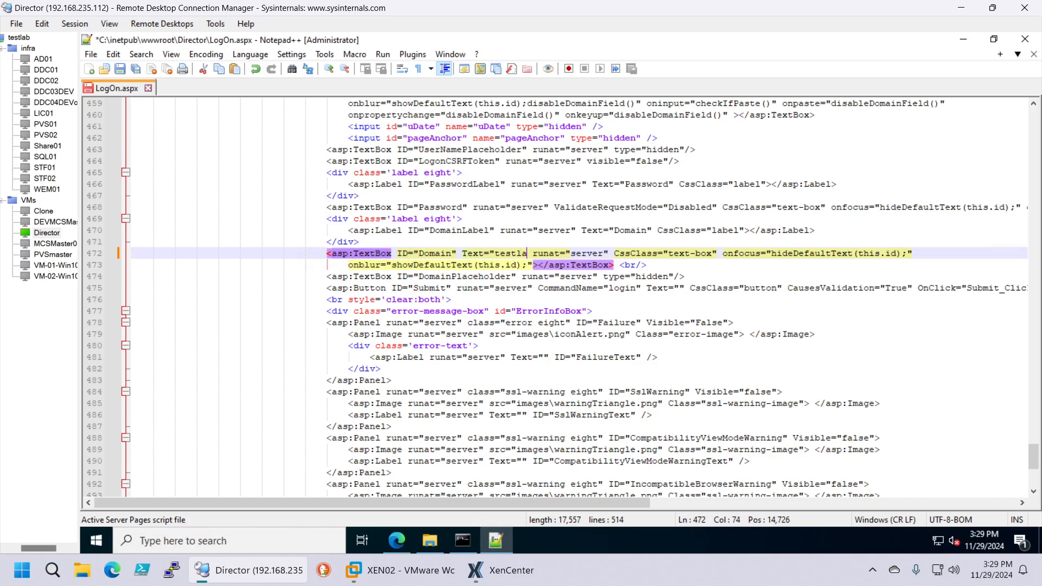
pyautogui.write('.com')
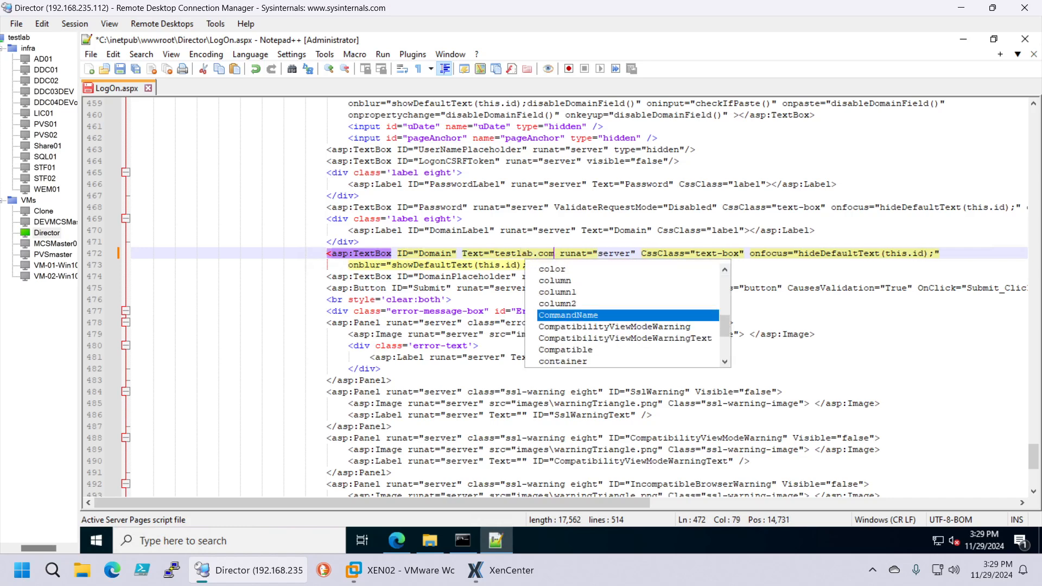
pyautogui.write('"')
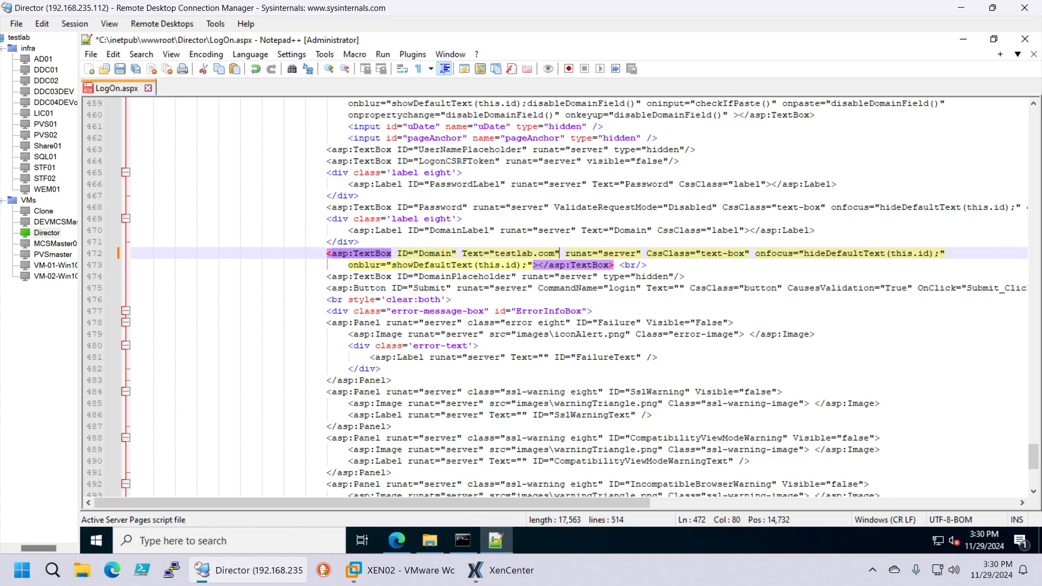
pyautogui.hotkey('ctrl', 's')
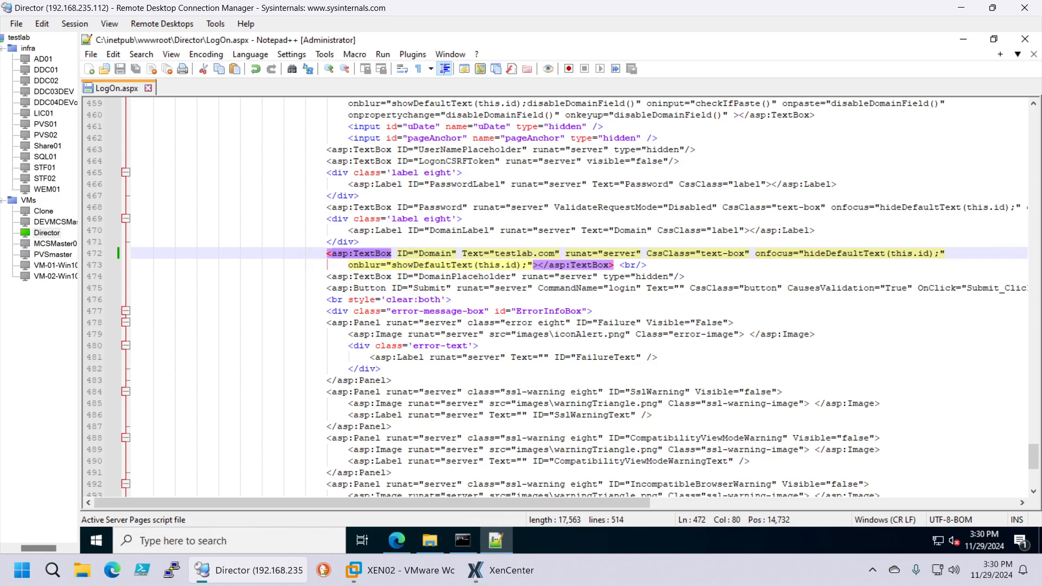
# Run iisreset in an administrator Command Prompt, then return to the Director logon page
pyautogui.click(463, 541)
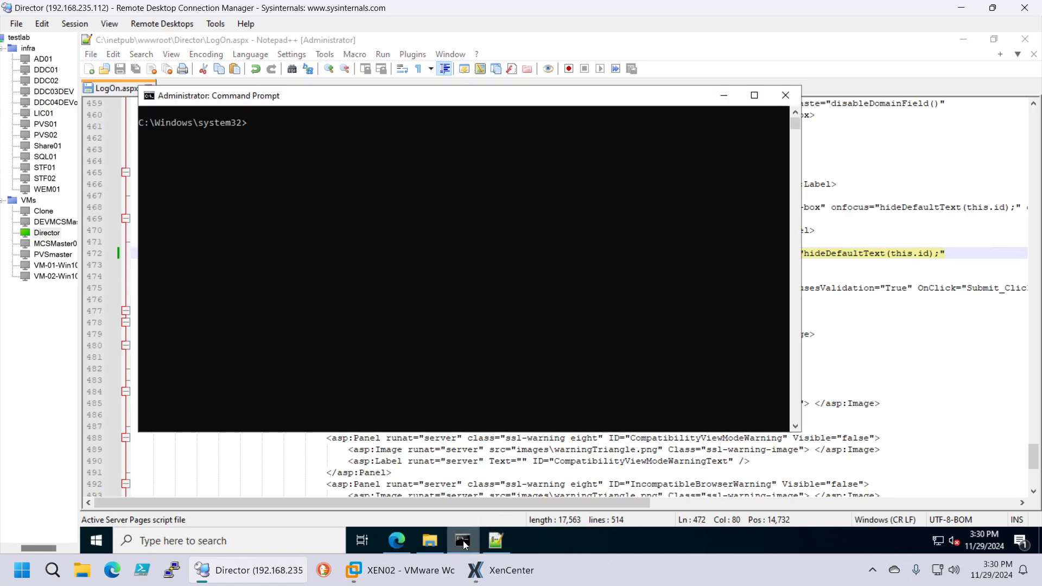
pyautogui.click(362, 261)
pyautogui.write('iisreset')
pyautogui.press('Return')
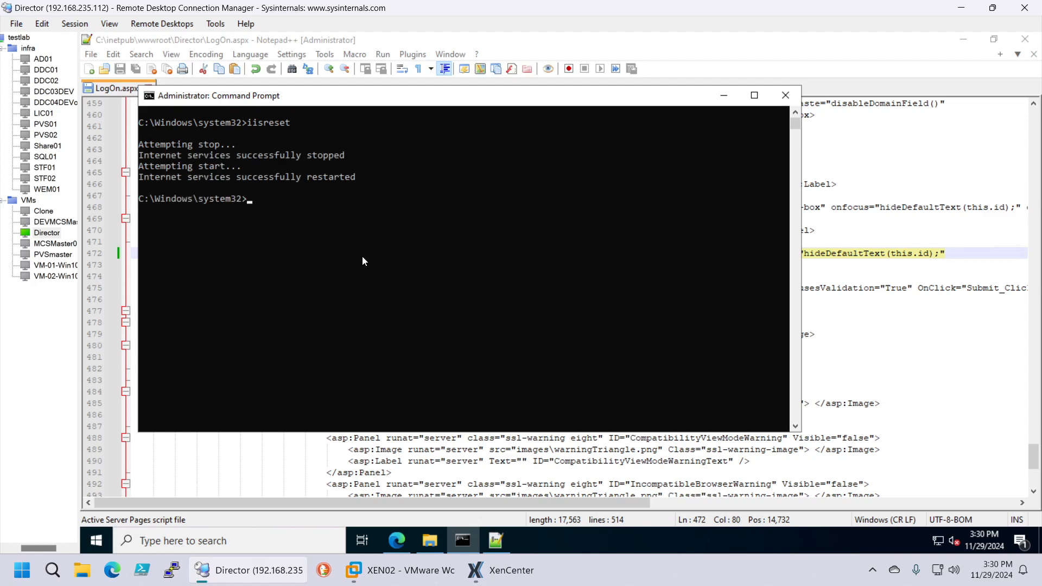
pyautogui.click(397, 540)
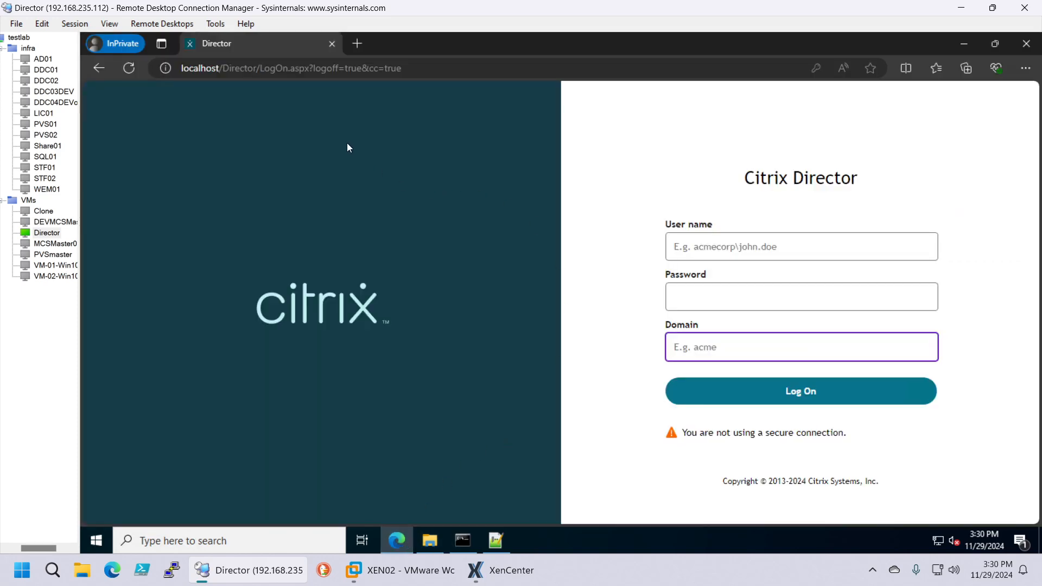
# Reload the Director logon page in a new InPrivate tab and check Domain shows testlab.com
pyautogui.click(358, 44)
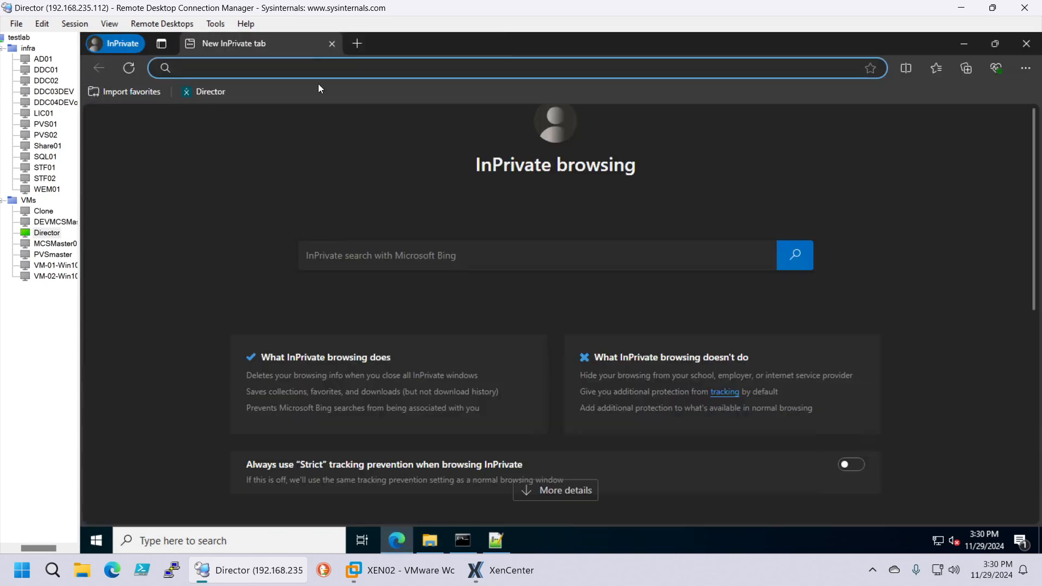
pyautogui.click(203, 93)
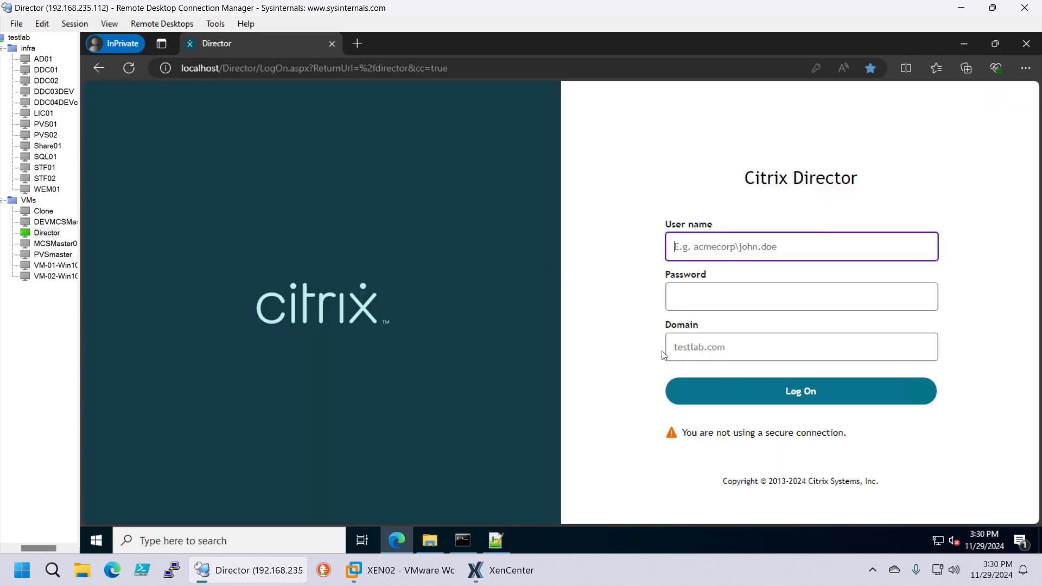
pyautogui.click(717, 347)
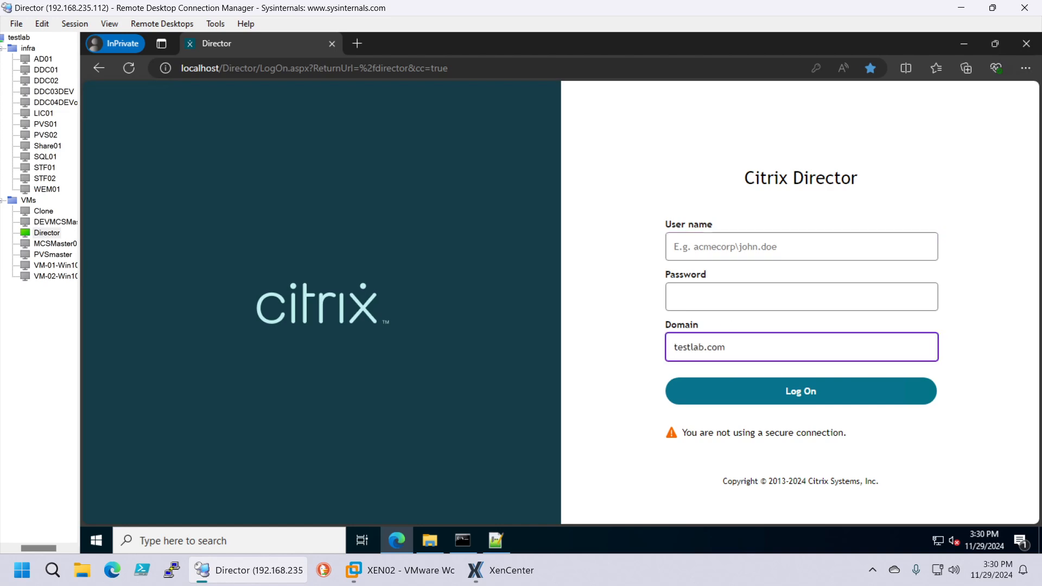
# Autofill the user name and password, then clear the prefilled testlab.com Domain value
pyautogui.click(733, 296)
pyautogui.click(732, 247)
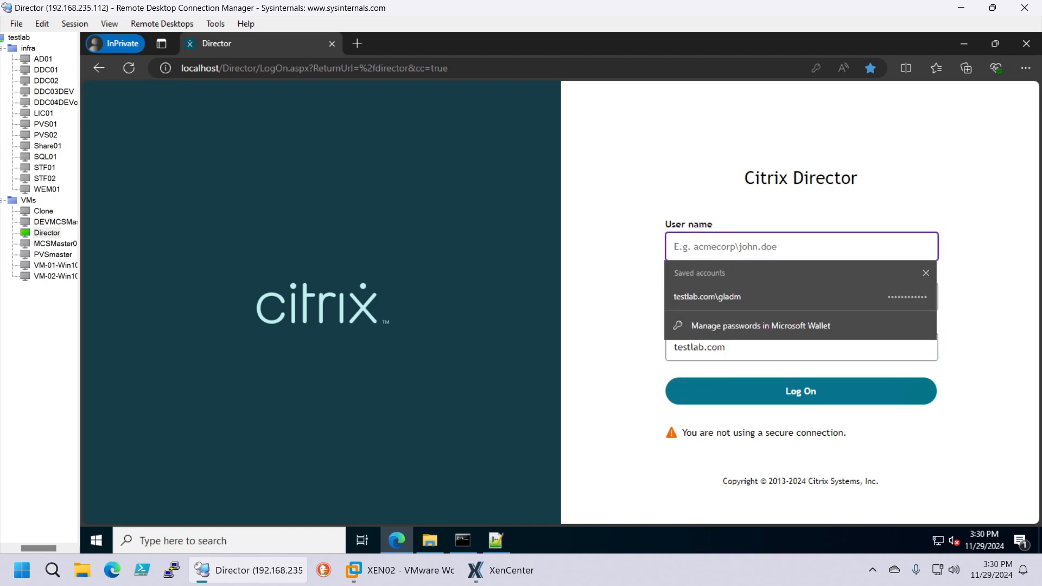
pyautogui.write('gladm')
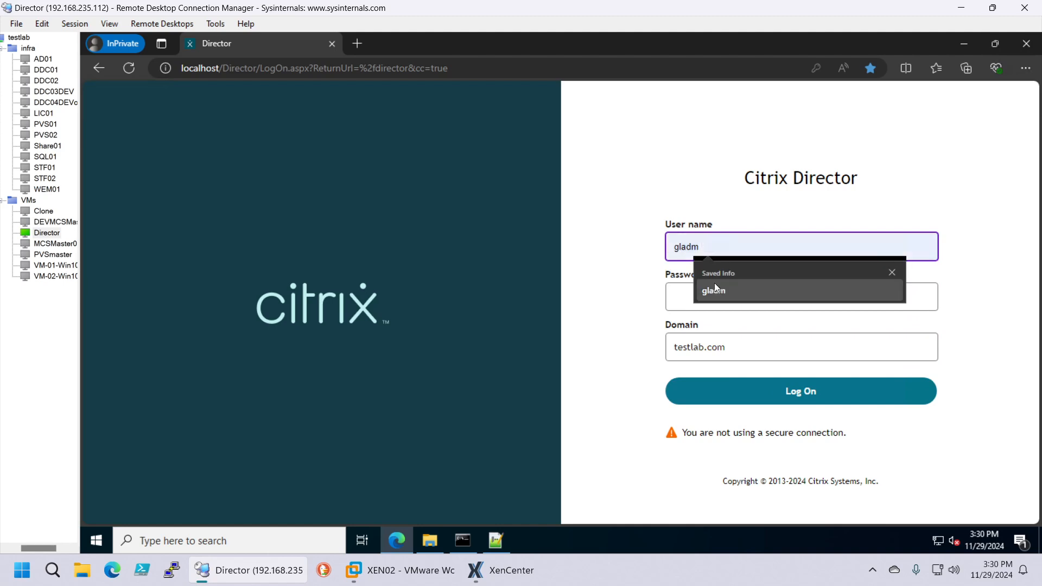
pyautogui.press('Tab')
pyautogui.press('Tab')
pyautogui.write('•••••••••••••')
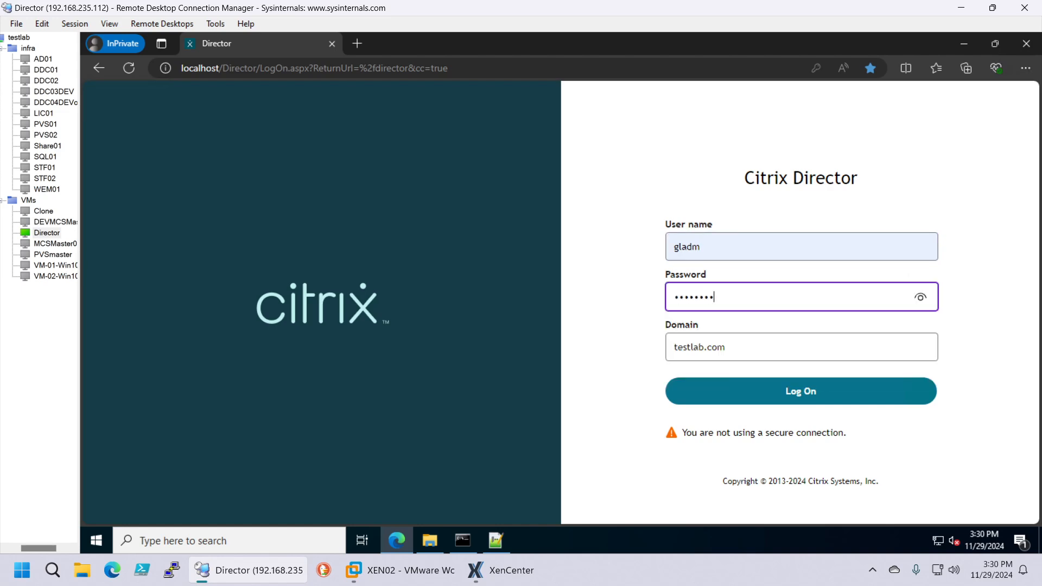
pyautogui.press('Tab')
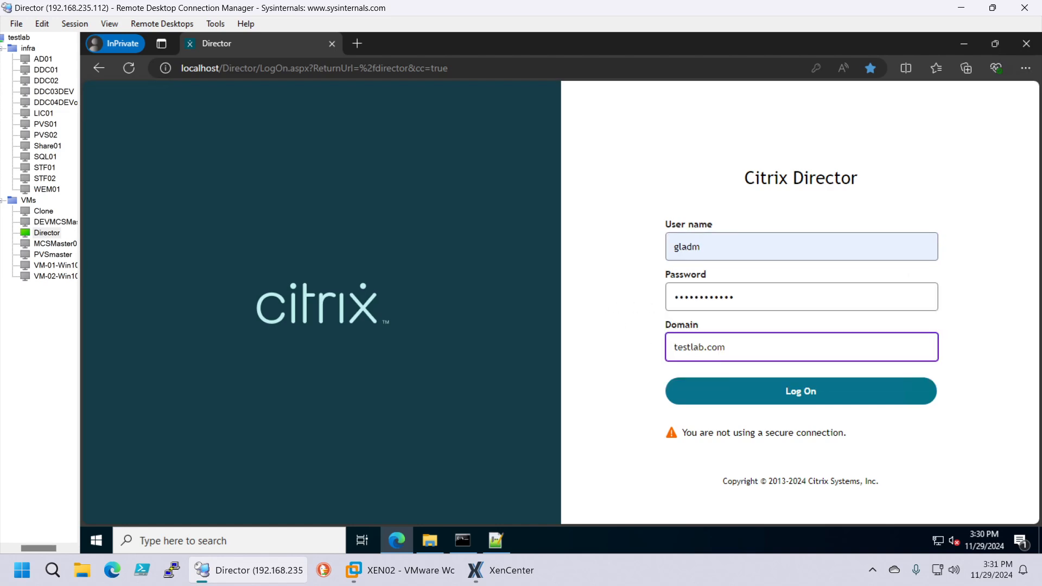
pyautogui.hotkey('ctrl', 'a')
pyautogui.press('BackSpace')
# Reload the logon page and sign in with the saved credentials and prefilled testlab.com domain
pyautogui.click(130, 68)
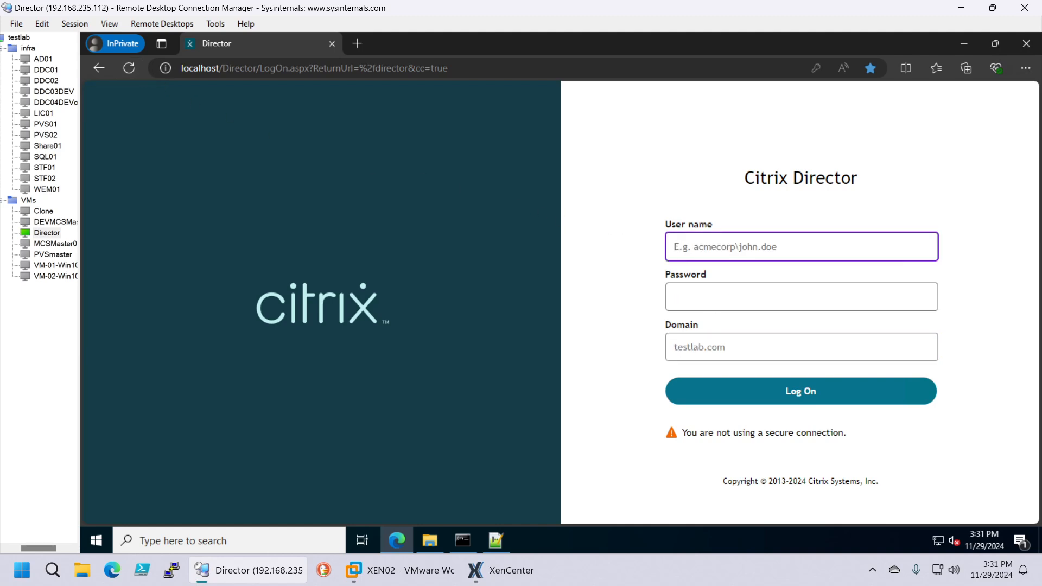
pyautogui.click(759, 347)
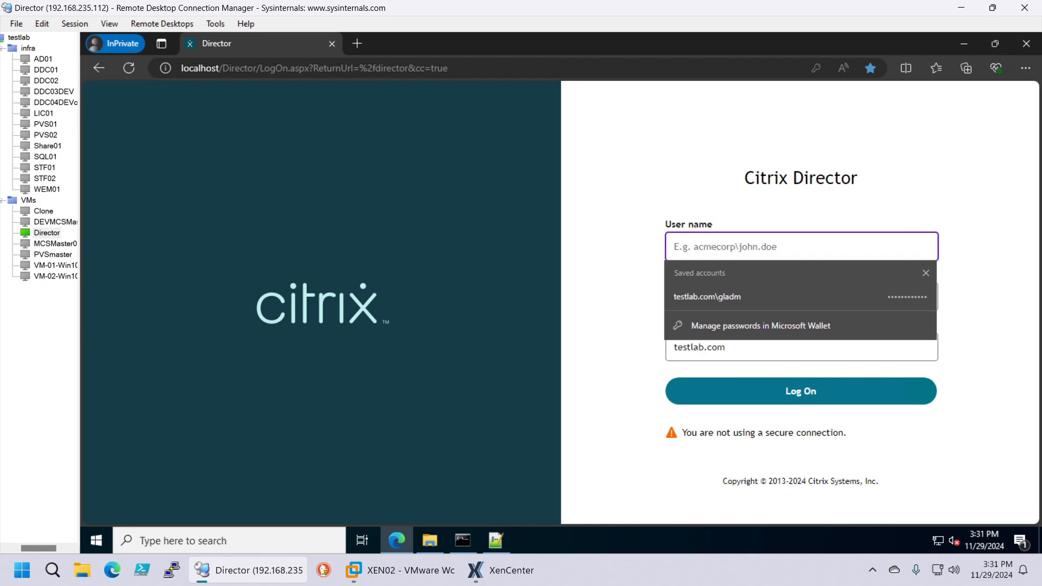
pyautogui.write('g')
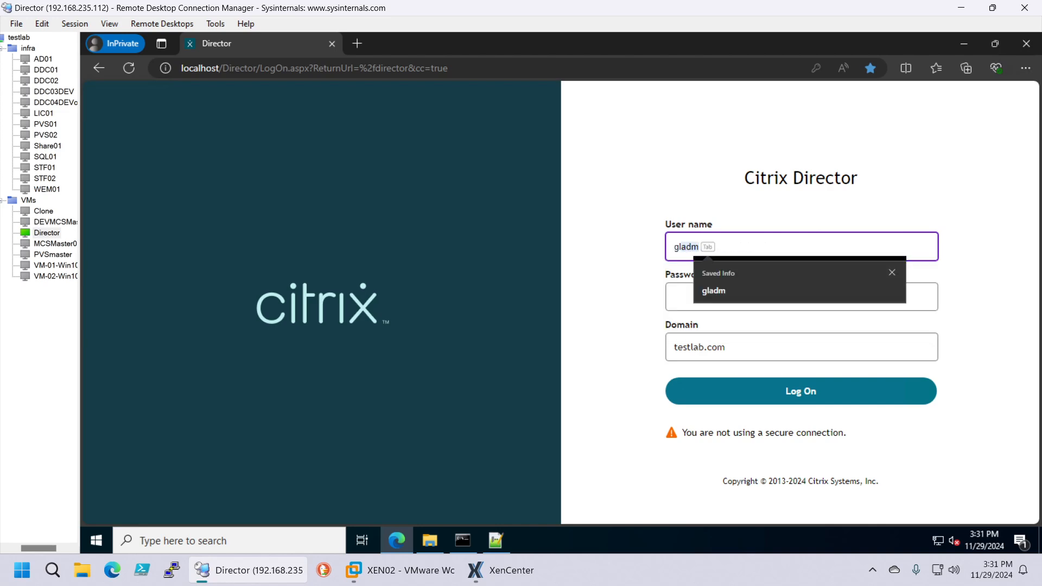
pyautogui.write('ladm')
pyautogui.press('Tab')
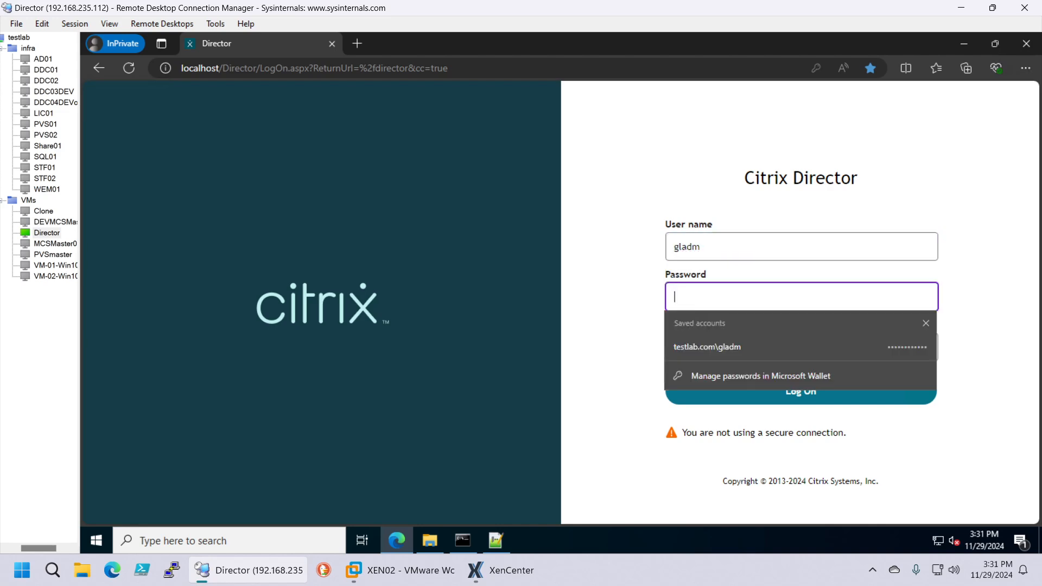
pyautogui.hotkey('ctrl', 'v')
pyautogui.click(805, 392)
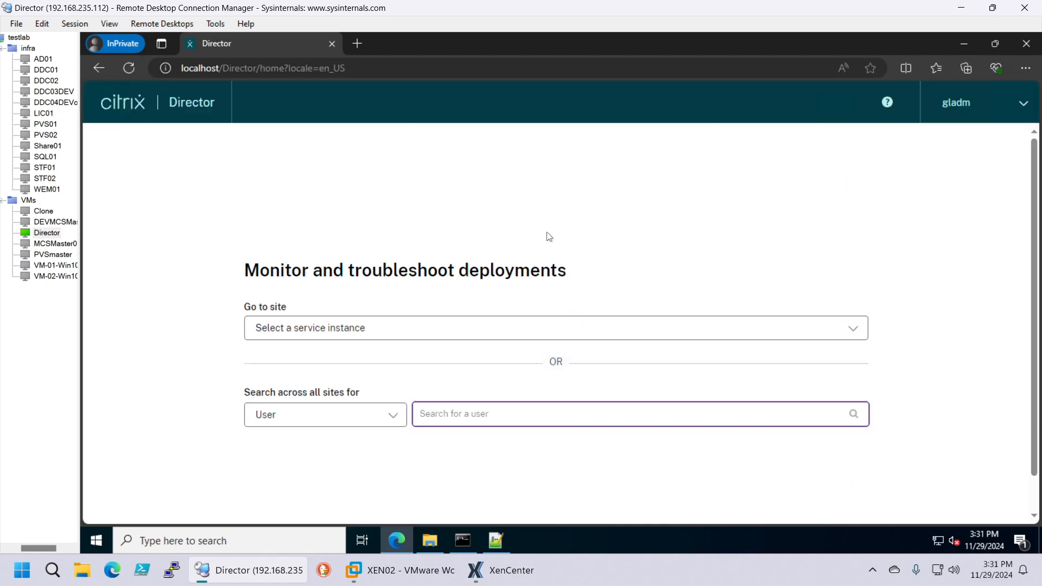
# Switch to the TestLab site, showing 4 failed single-session OS machines, then open Start
pyautogui.click(416, 330)
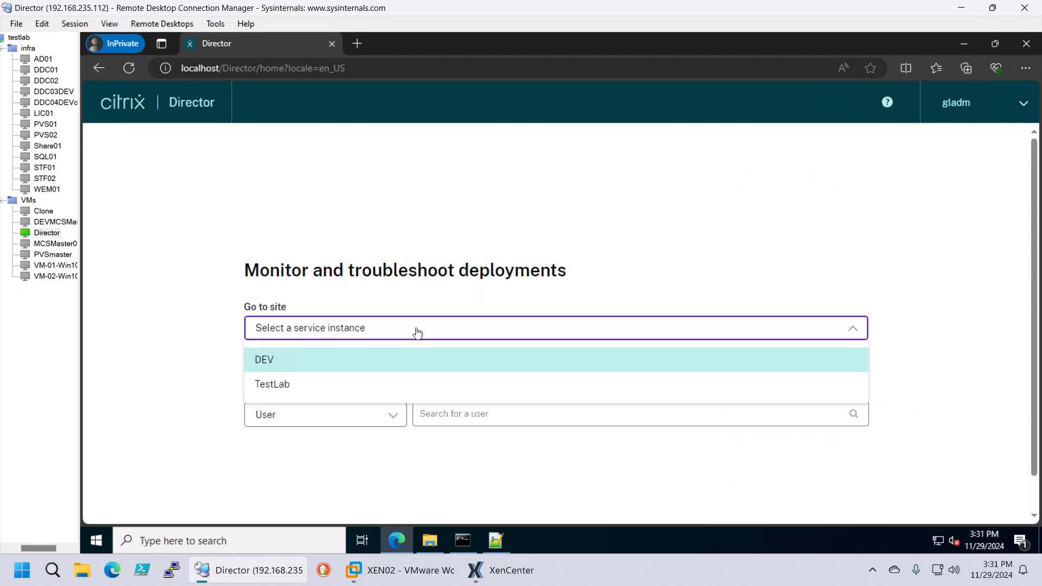
pyautogui.click(356, 385)
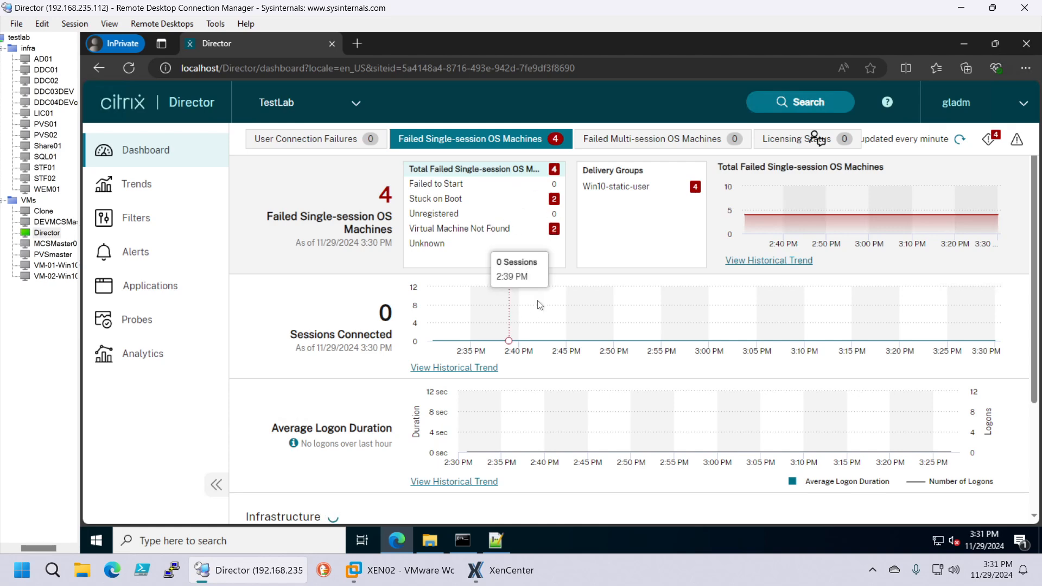
pyautogui.click(22, 570)
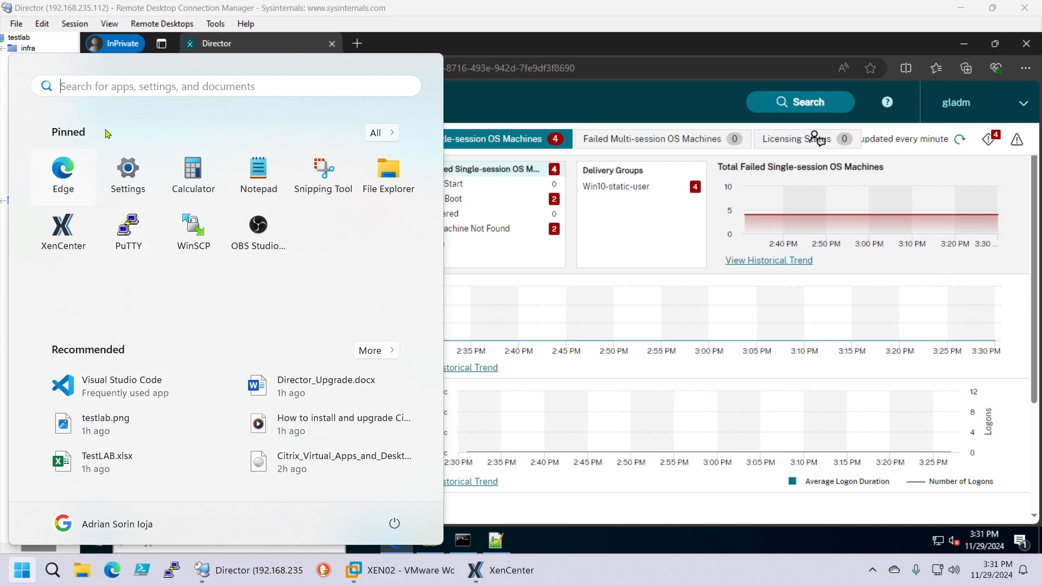
# Launch Chrome and load Citrix support article CTX139896 from the pasted URL
pyautogui.click(97, 85)
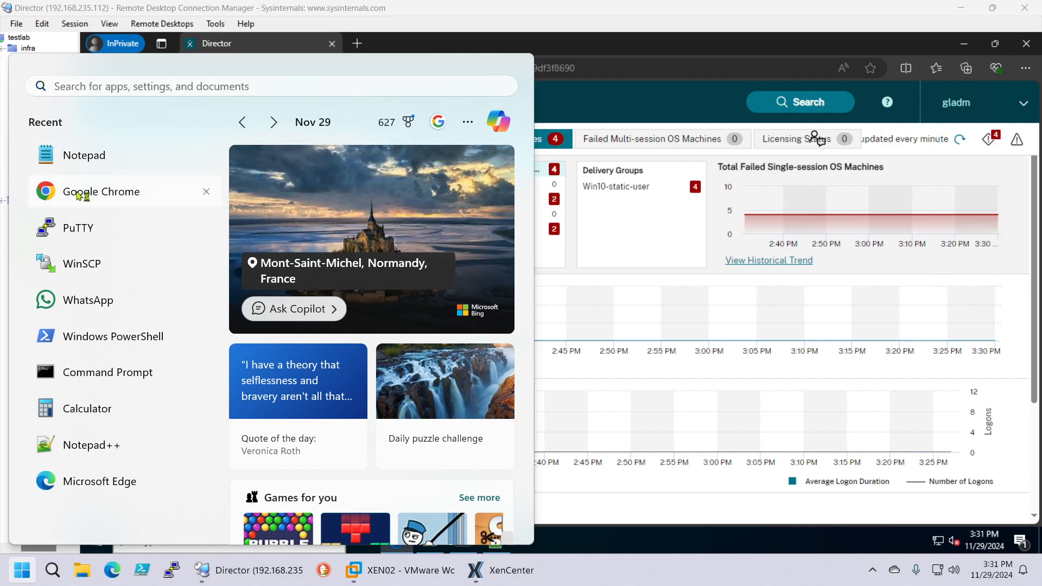
pyautogui.click(87, 192)
pyautogui.click(152, 49)
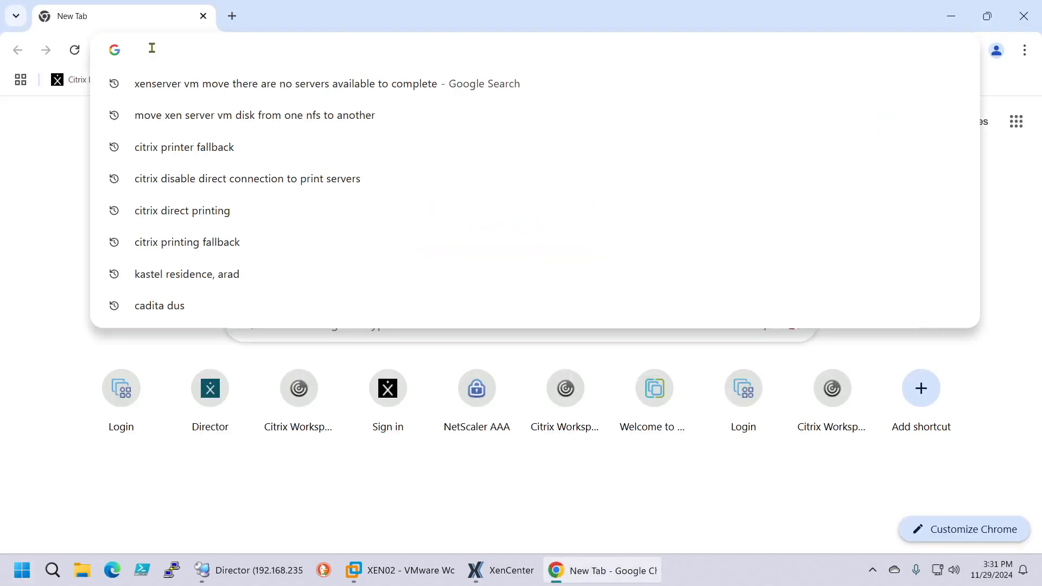
pyautogui.write('https://support.citrix.com/s/article/CTX139896-how-to-prepopulate-domain-name-in-citrix-director-logon-page?language=en_US')
pyautogui.press('Return')
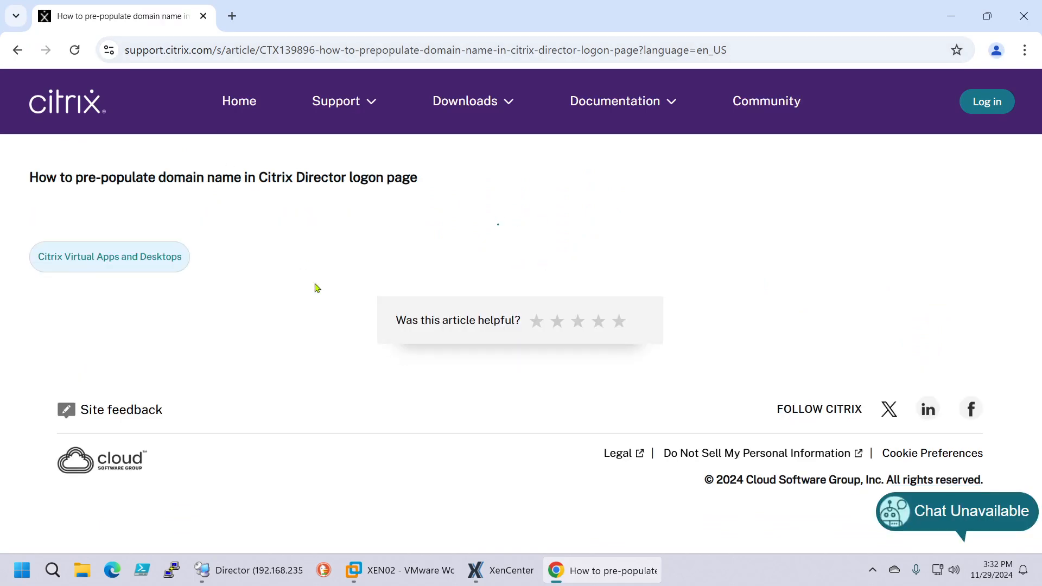
# Scroll to the Instructions and highlight the readonly and Text="mydomain" parts of the 7.6.3 code
pyautogui.scroll(-8, 228, 300)
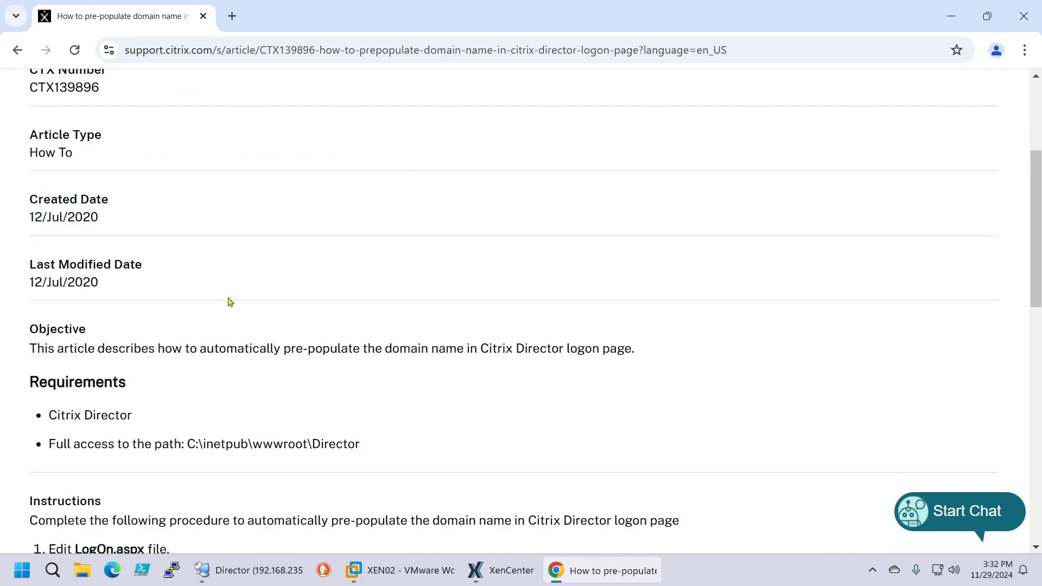
pyautogui.scroll(-1, 275, 299)
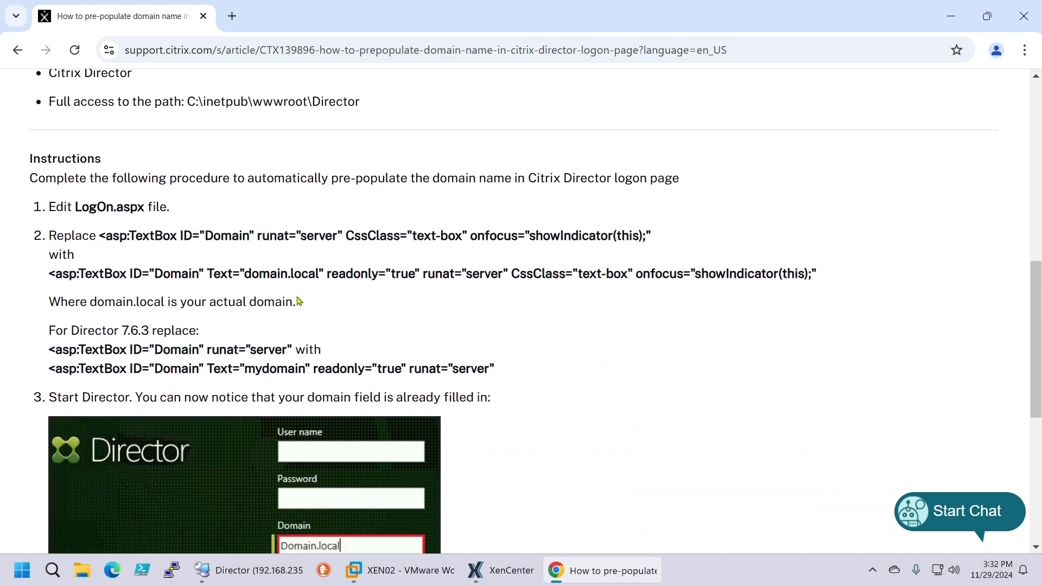
pyautogui.scroll(-1, 332, 295)
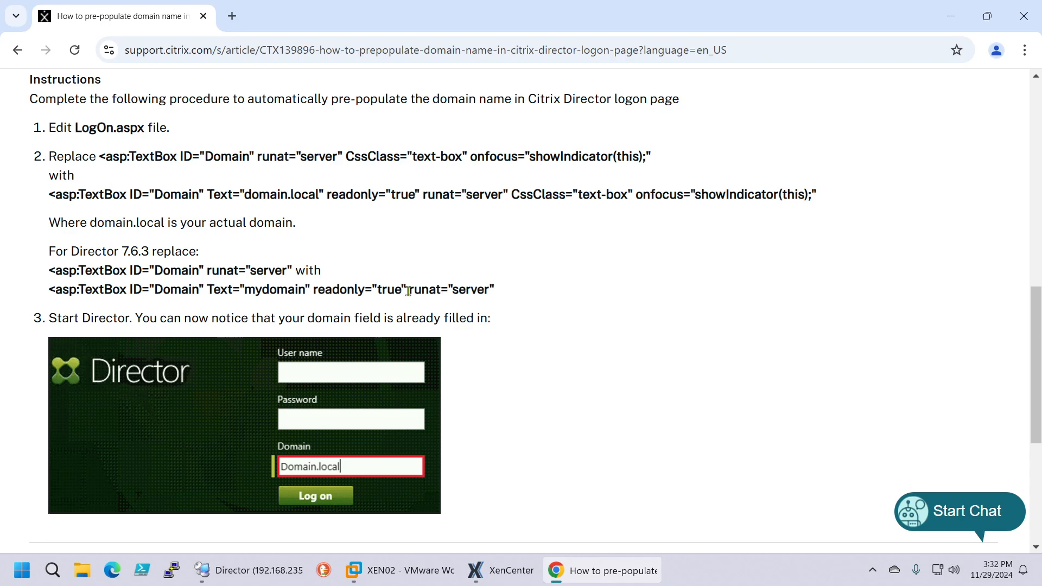
pyautogui.moveTo(406, 289); pyautogui.dragTo(319, 290)
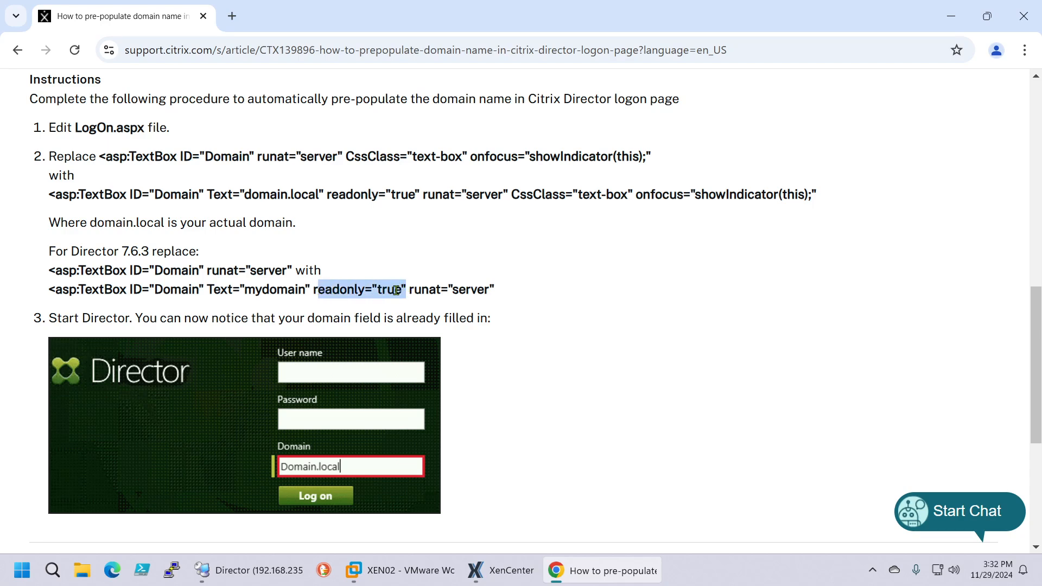
pyautogui.click(342, 295)
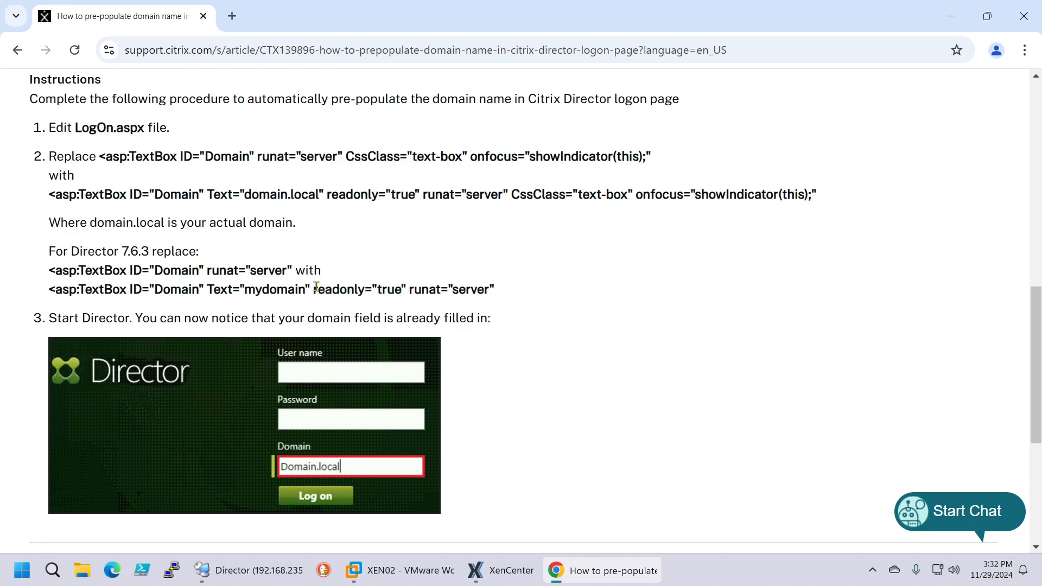
pyautogui.moveTo(312, 289); pyautogui.dragTo(208, 290)
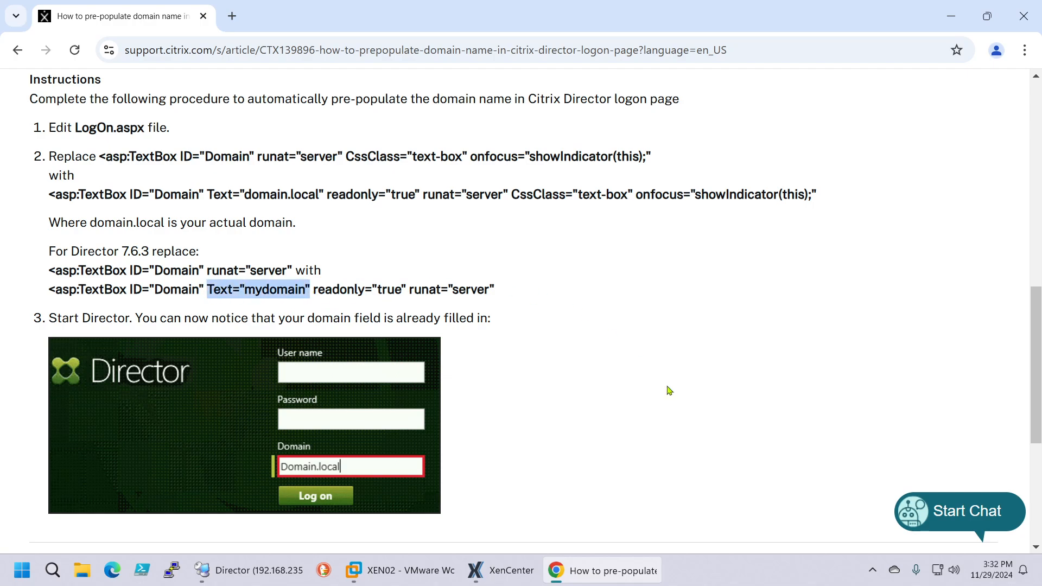
pyautogui.hotkey('alt', 'Tab')
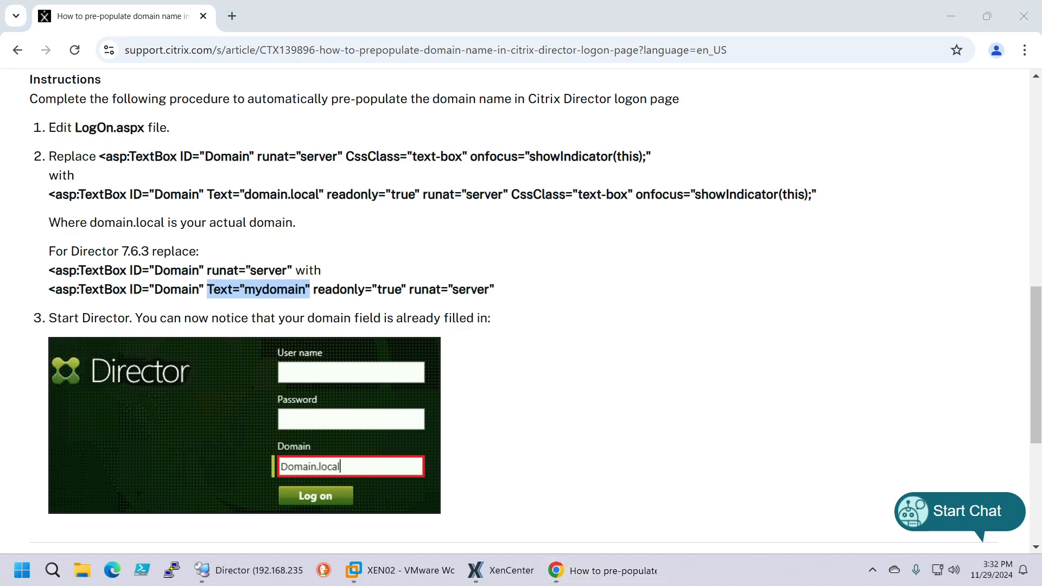